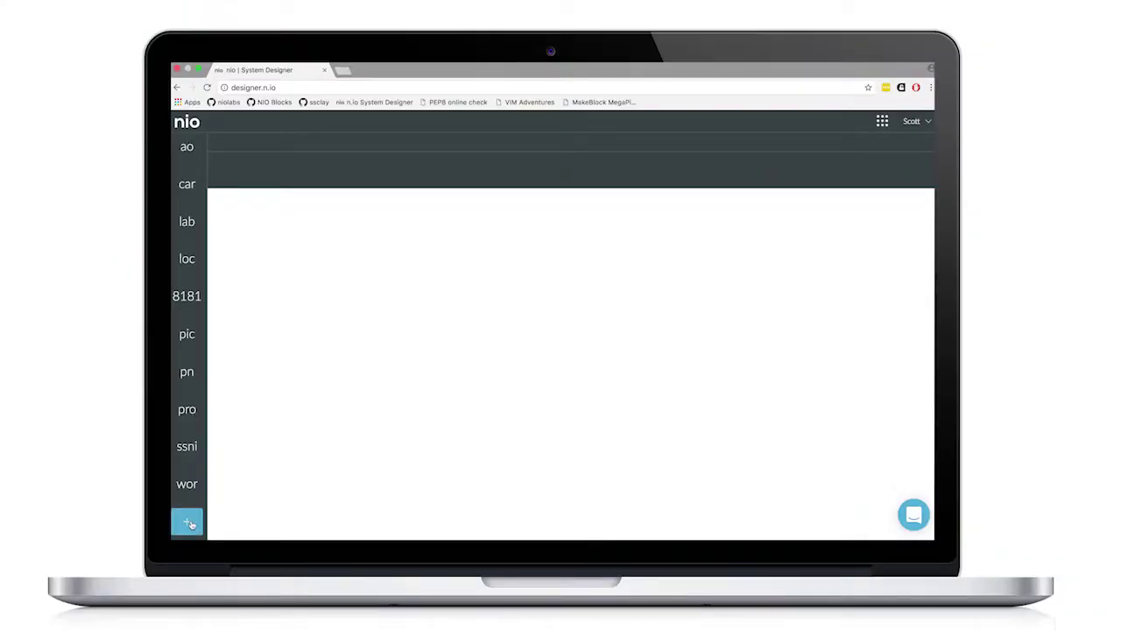
Step: Create a new system named TrafficSignal
left_click(190, 522)
type("Tra")
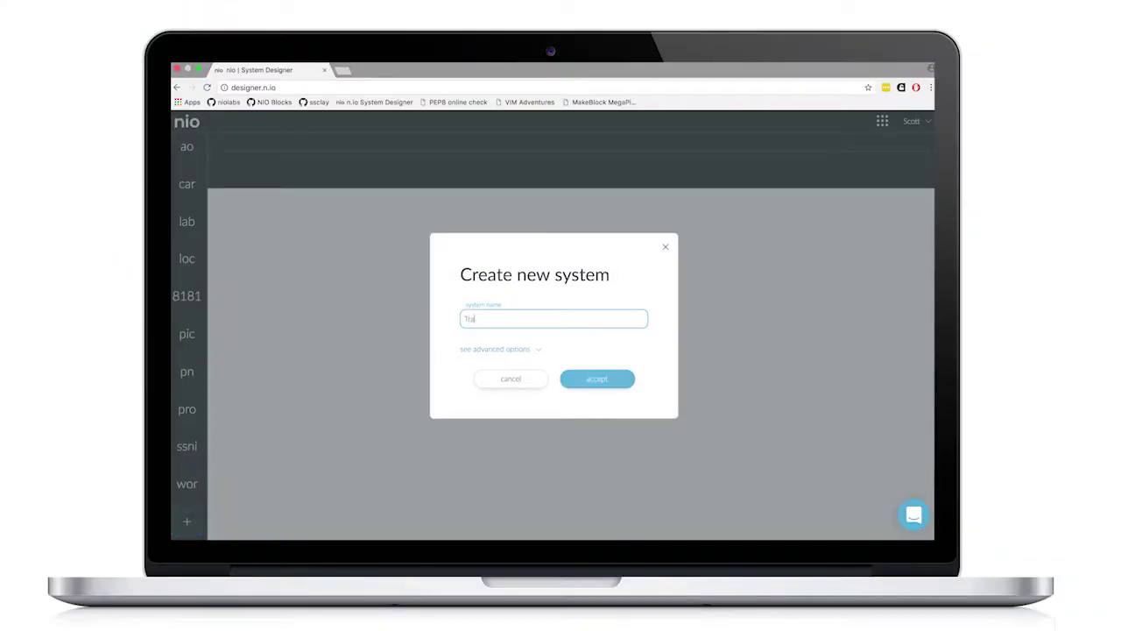
type("fficSignal")
key("Return")
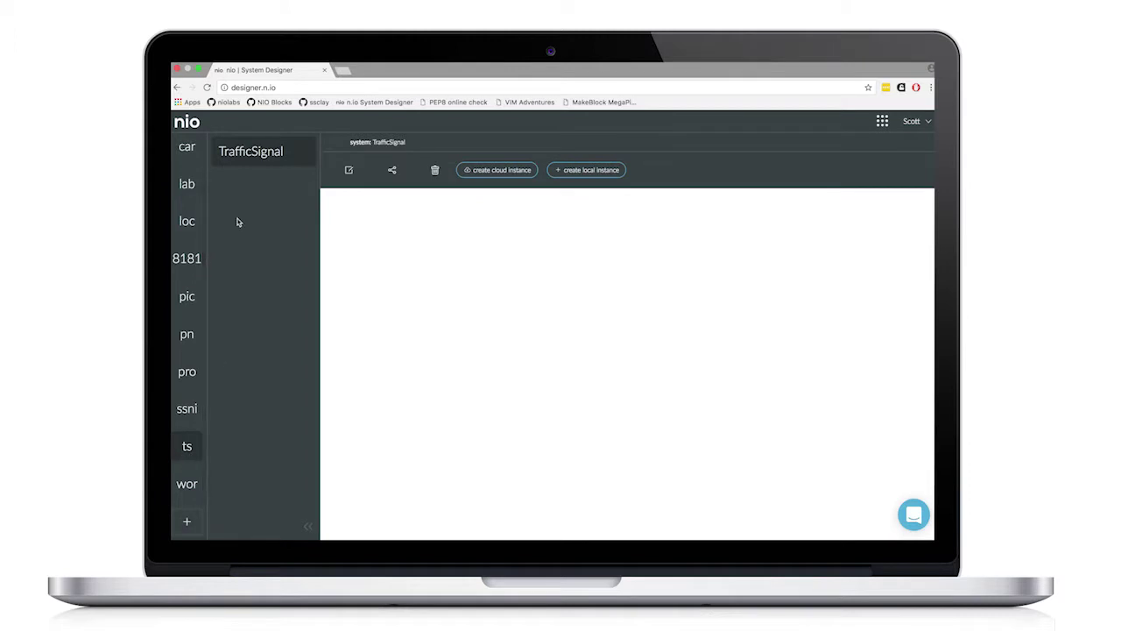
Step: Add a local instance RaspberryPI at hostname 192.168.100.106, port 8181
left_click(575, 170)
type("RaspberryPi")
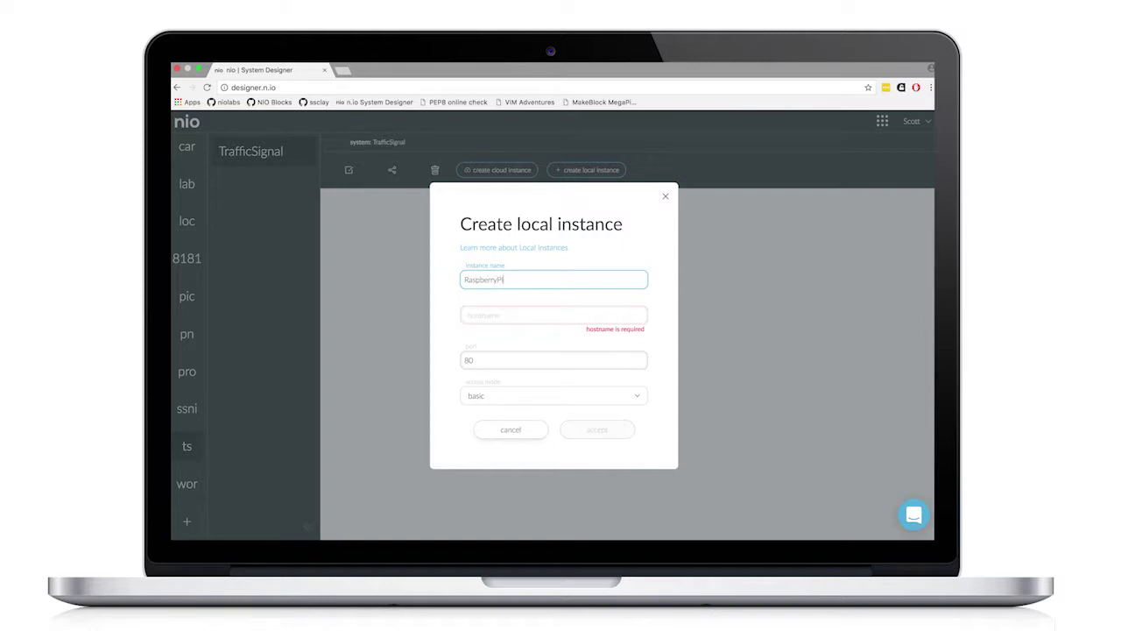
key("Tab")
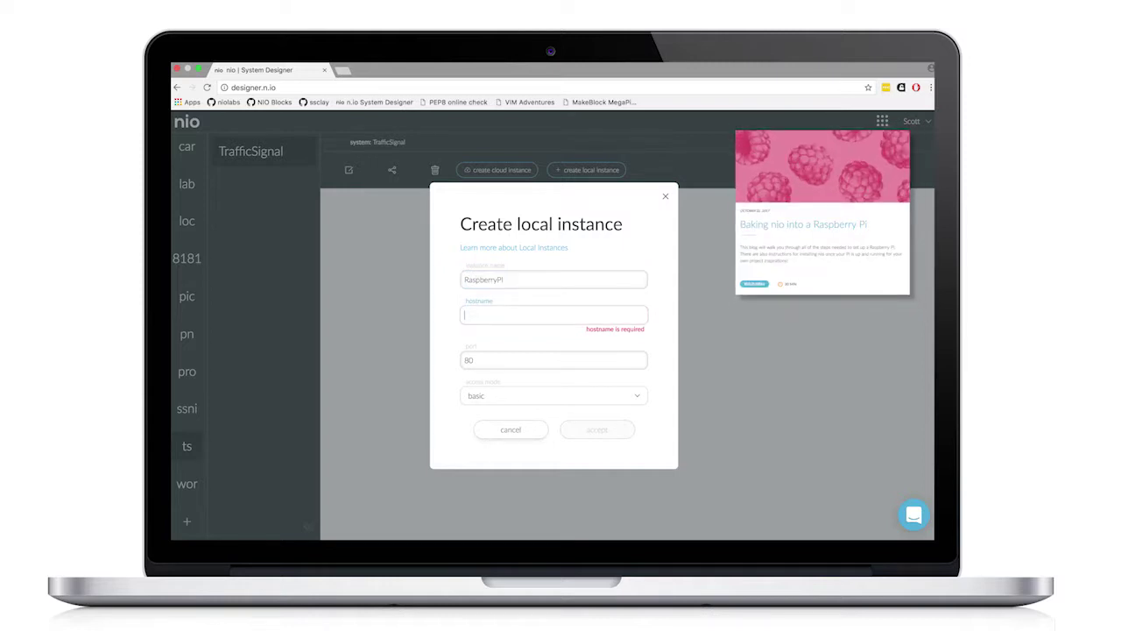
type("192")
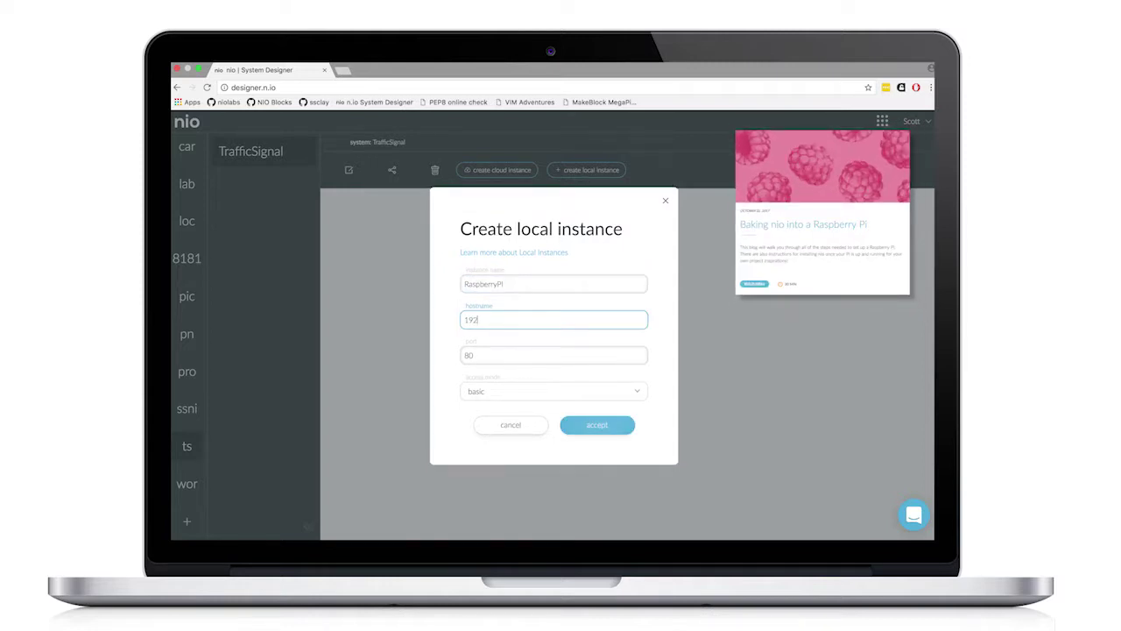
type(".168")
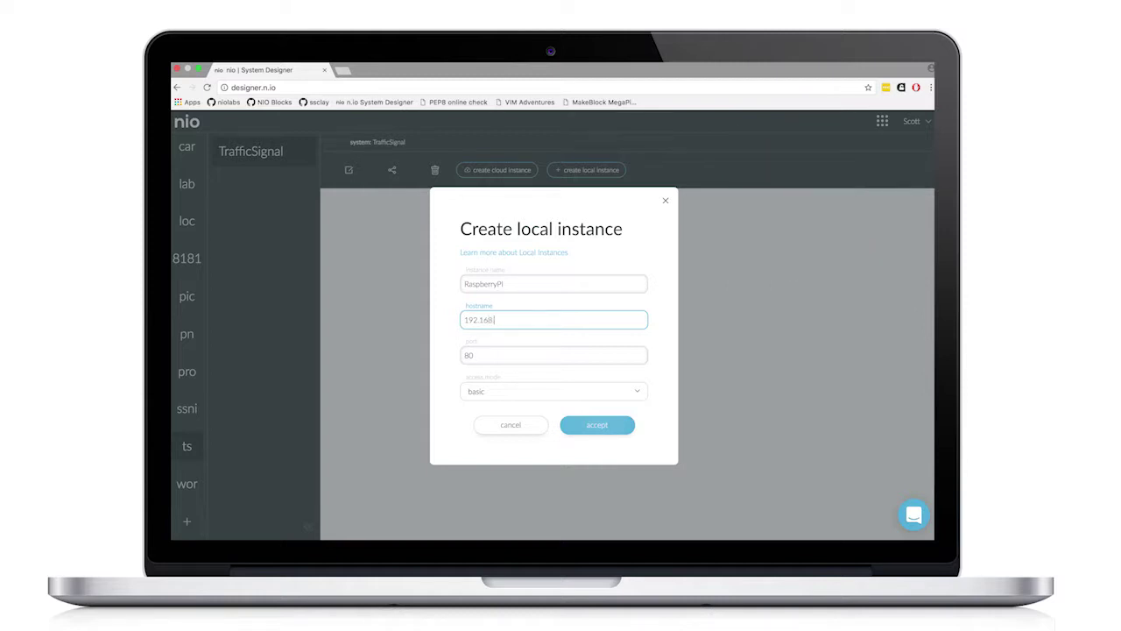
type(".100.106")
key("Tab")
type("8181")
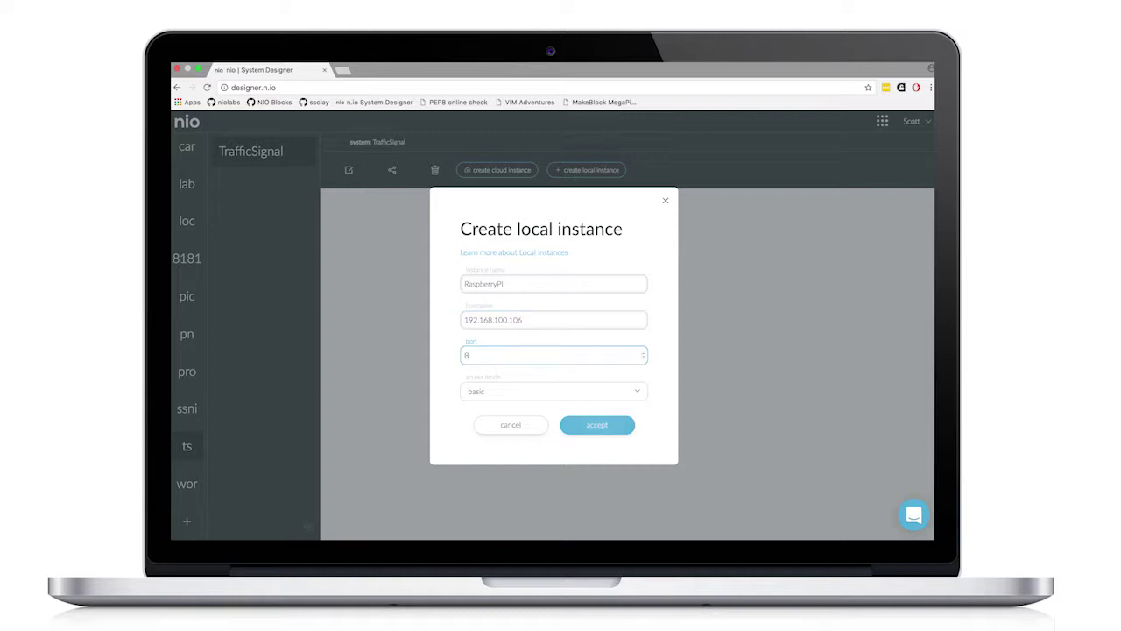
left_click(597, 424)
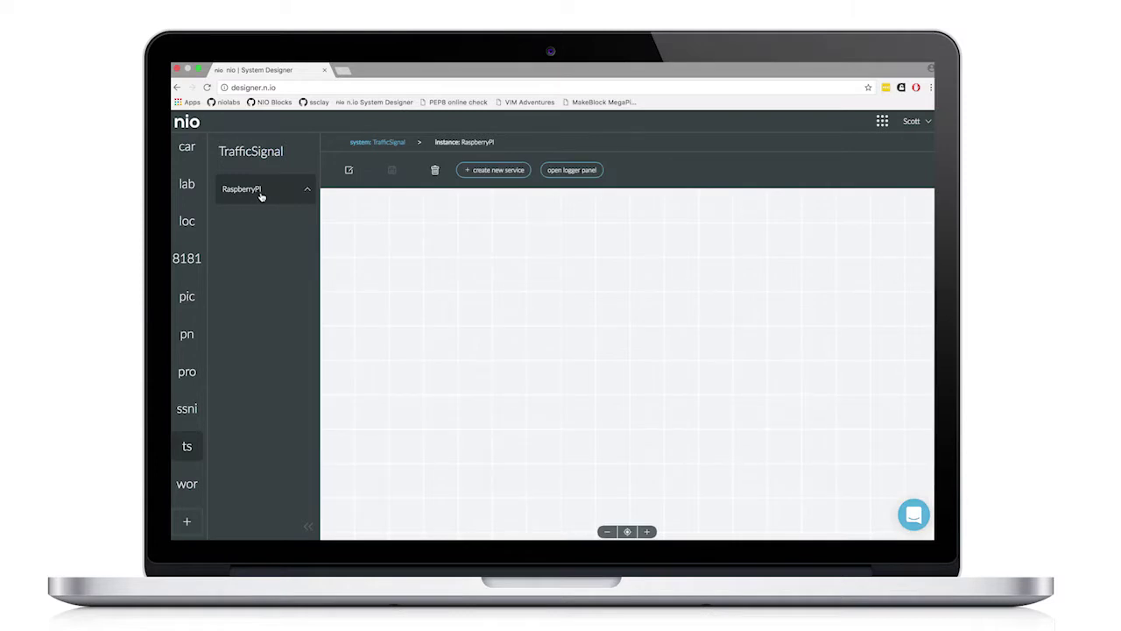
Step: Create a service named TrafficSignal on the RaspberryPI instance
left_click(260, 194)
left_click(260, 195)
left_click(505, 173)
type("T")
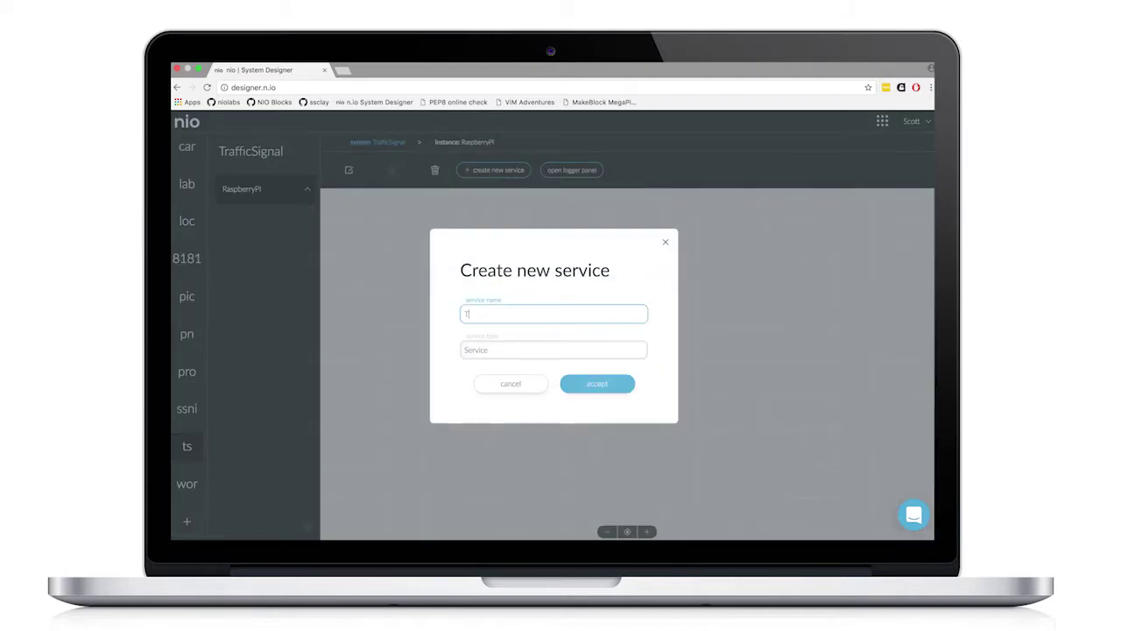
type("rafficSignal")
key("Return")
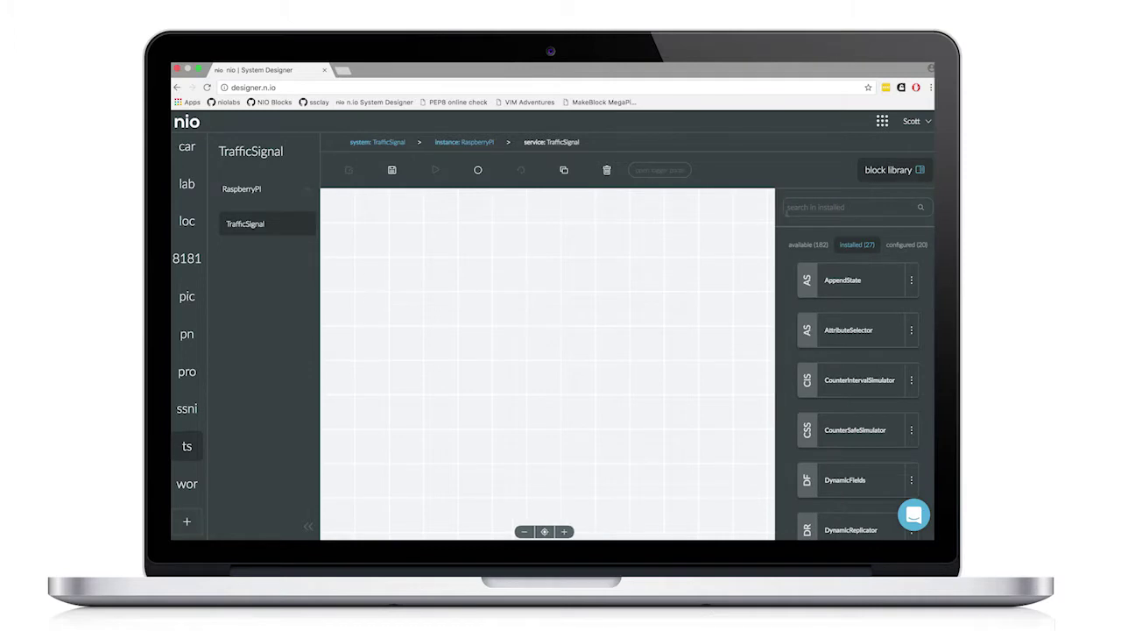
Step: Search the configured block library for driver blocks until DriveSensorRead appears
left_click(788, 208)
type("driver")
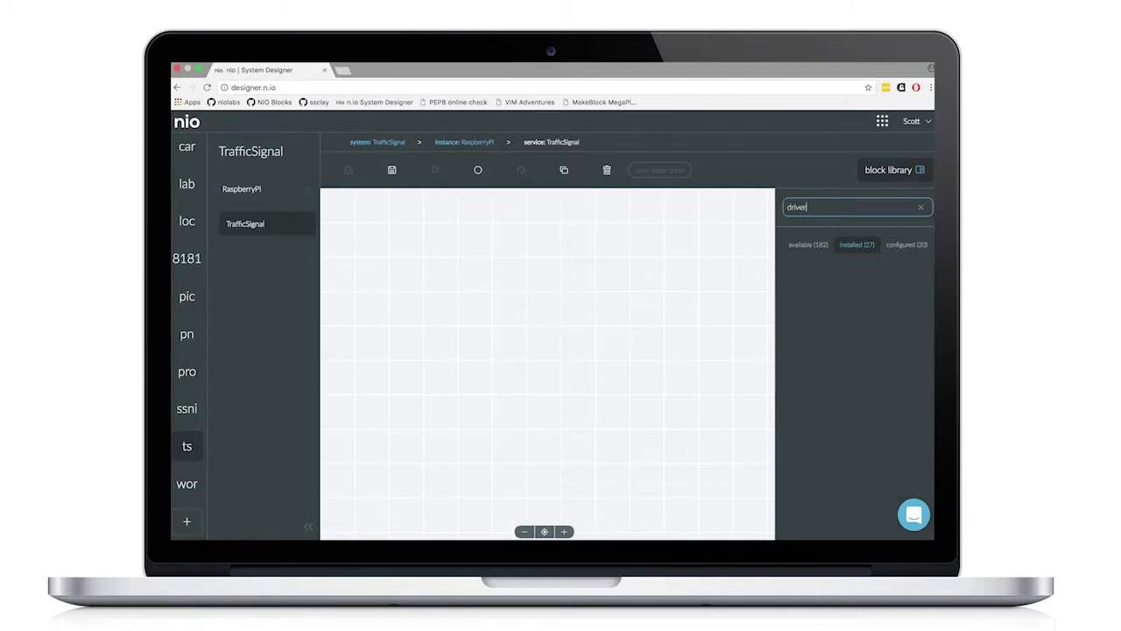
left_click(920, 247)
left_click(850, 202)
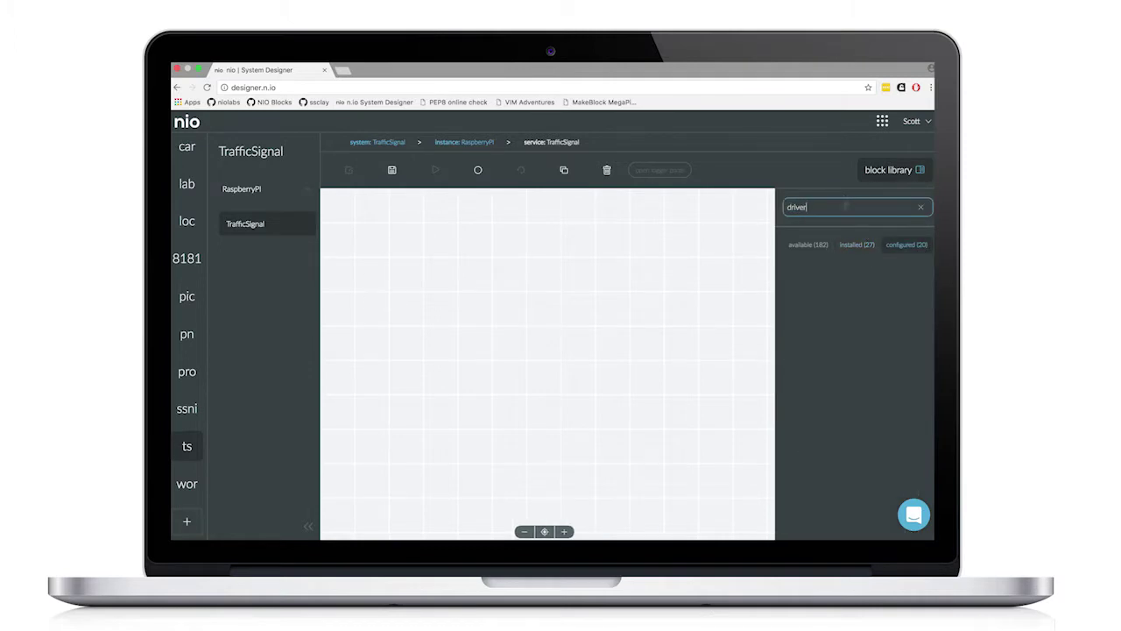
key("BackSpace")
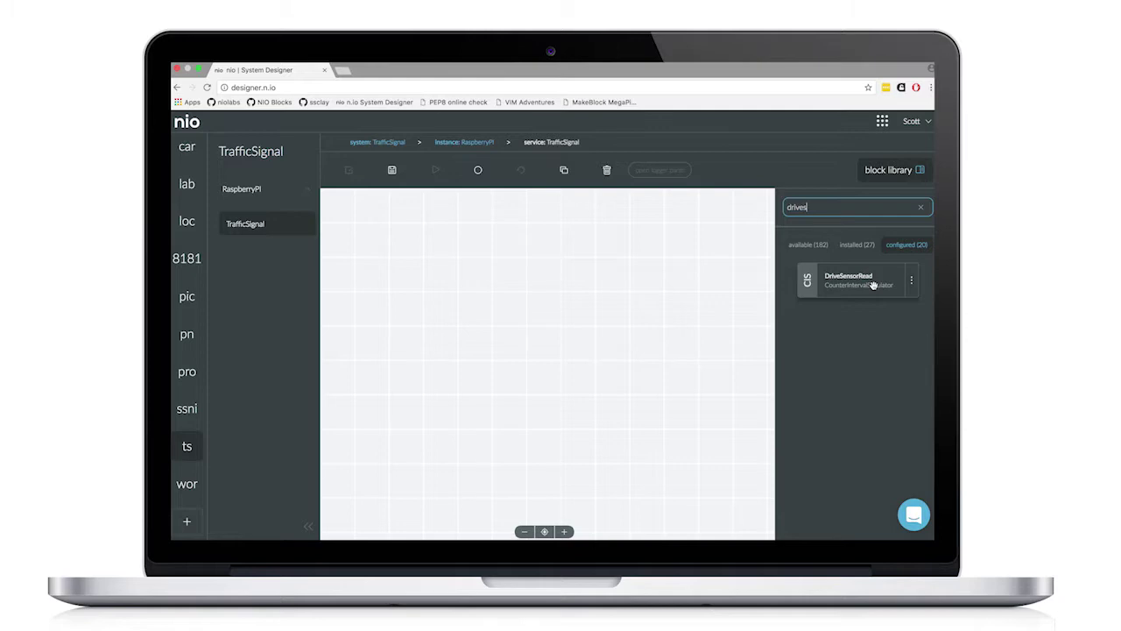
Step: Place DriveSensorRead on the canvas and review its 500000 interval setting
left_click_drag(883, 282, 473, 245)
double_click(504, 251)
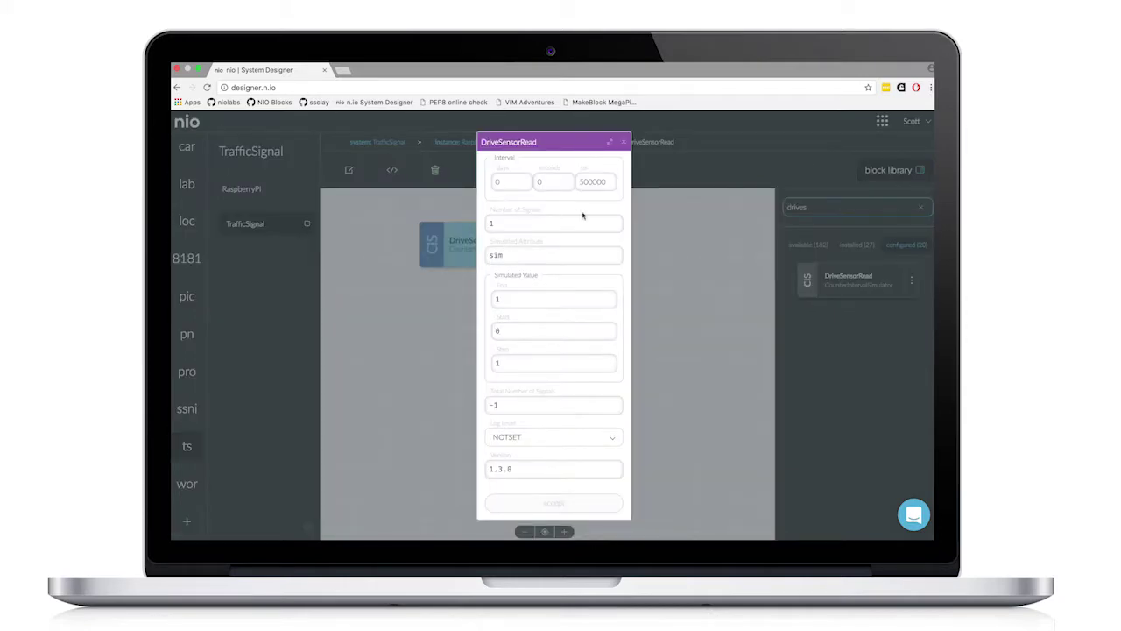
left_click_drag(577, 182, 611, 186)
left_click(623, 142)
Step: Add the NorthMotionSensor block on the left and check its pin 17 setting
left_click(849, 207)
type("north")
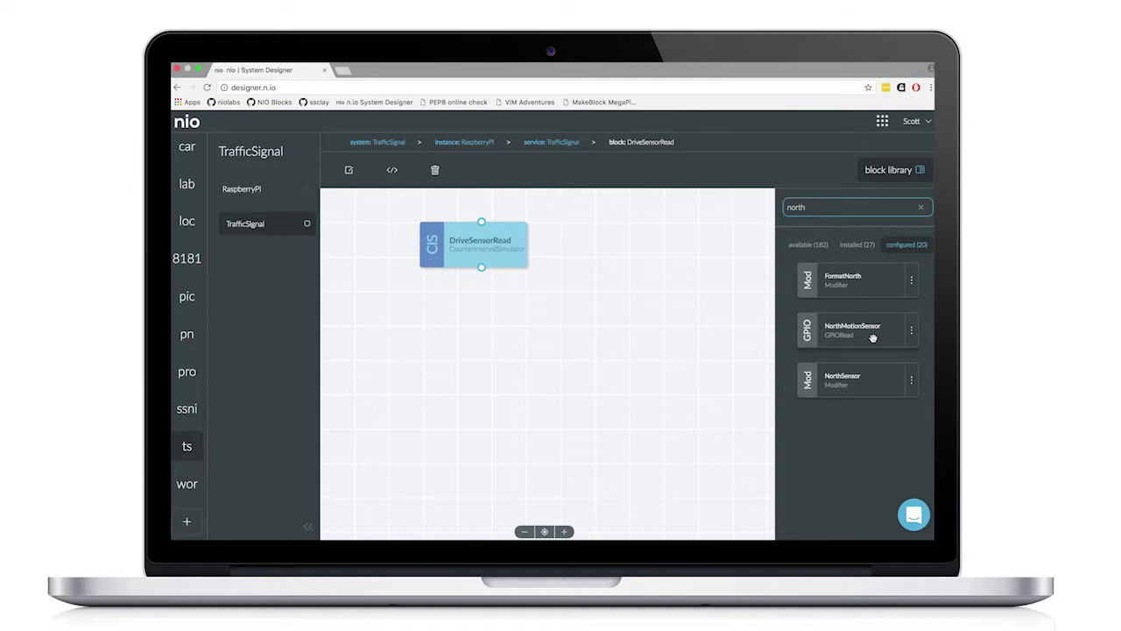
left_click_drag(872, 338, 411, 342)
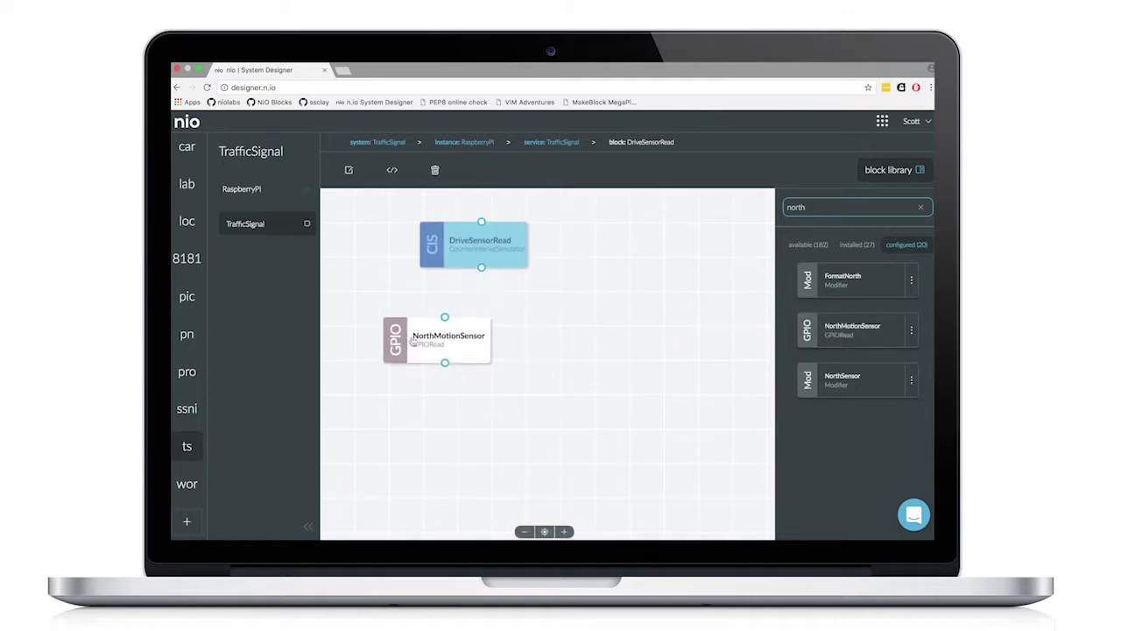
double_click(453, 341)
double_click(493, 245)
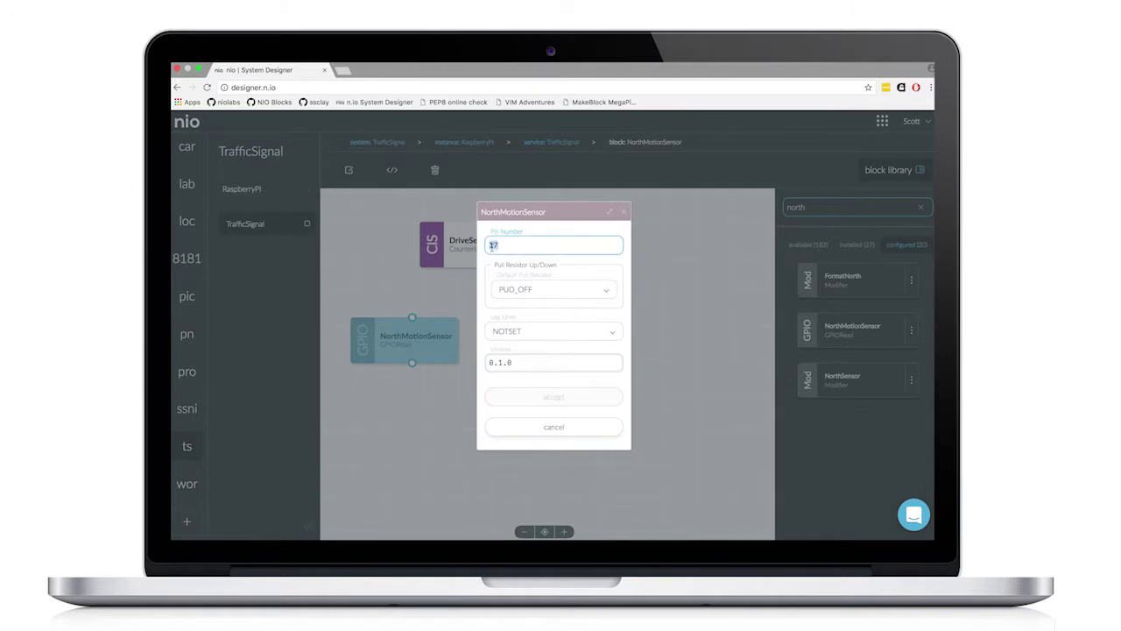
left_click(623, 211)
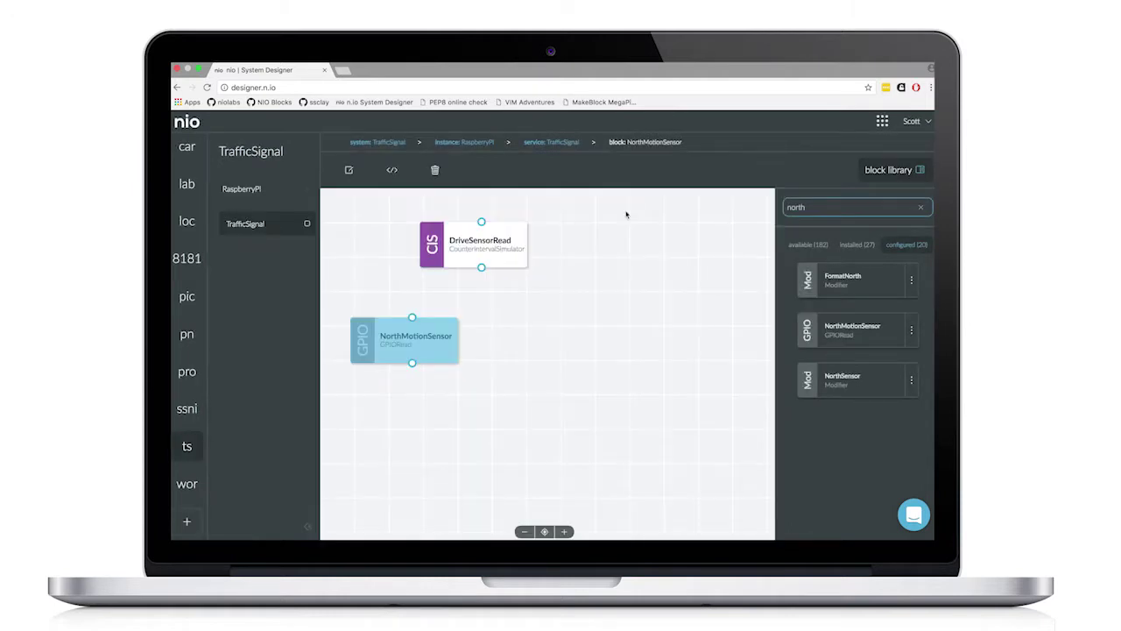
Step: Add SouthMotionSensor and connect DriveSensorRead's output to both motion sensors
double_click(811, 206)
type("south")
left_click_drag(861, 324, 586, 340)
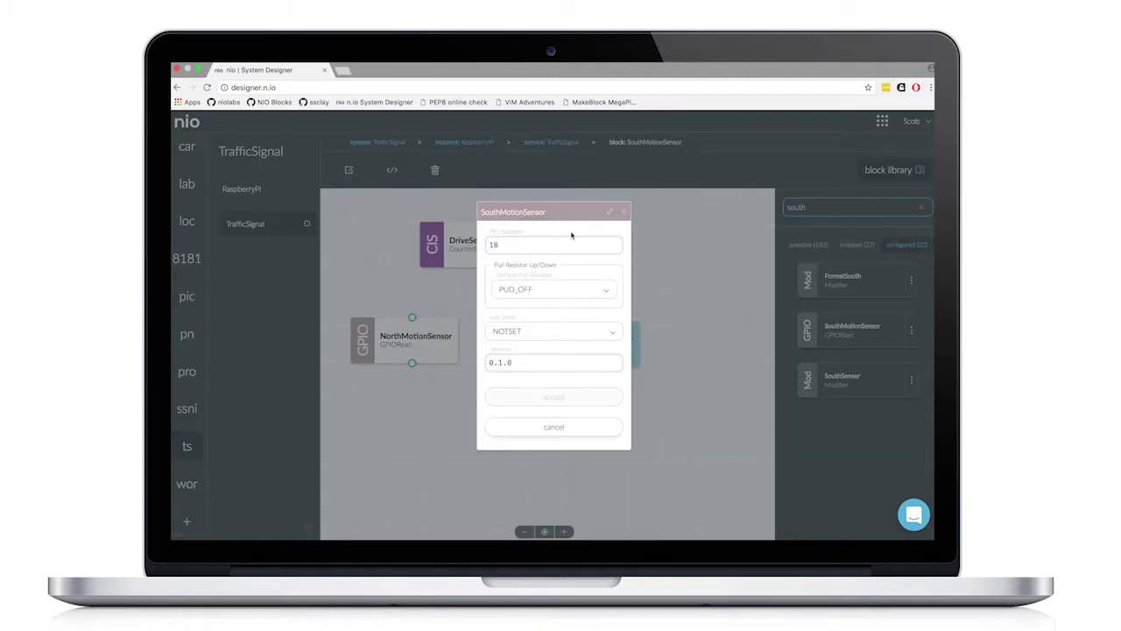
left_click(624, 212)
left_click_drag(481, 266, 412, 315)
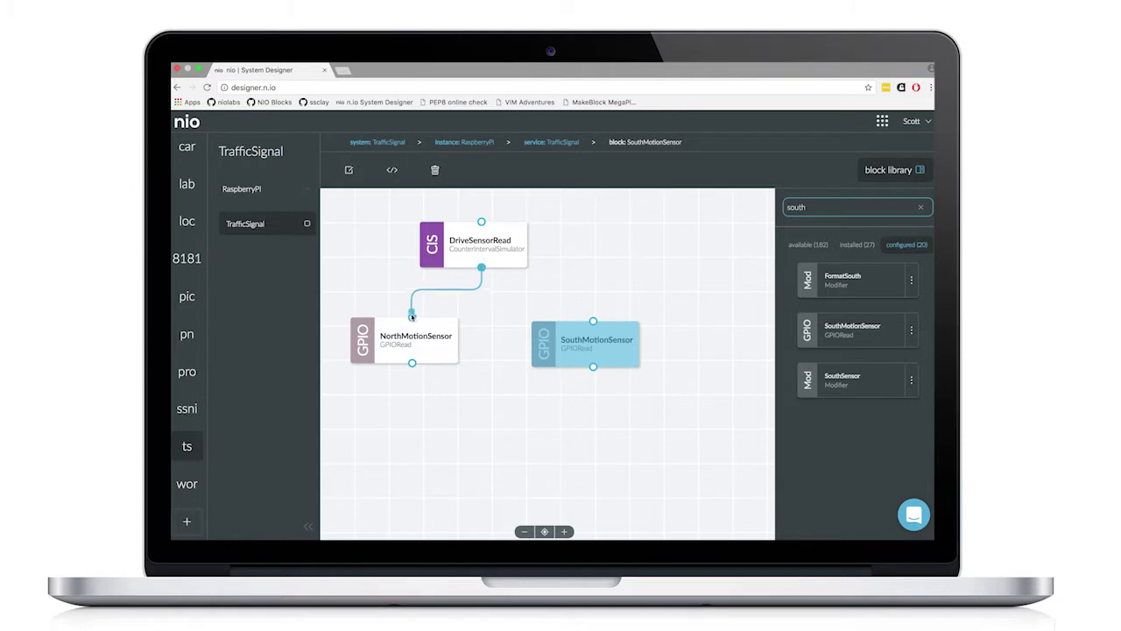
left_click_drag(481, 266, 569, 346)
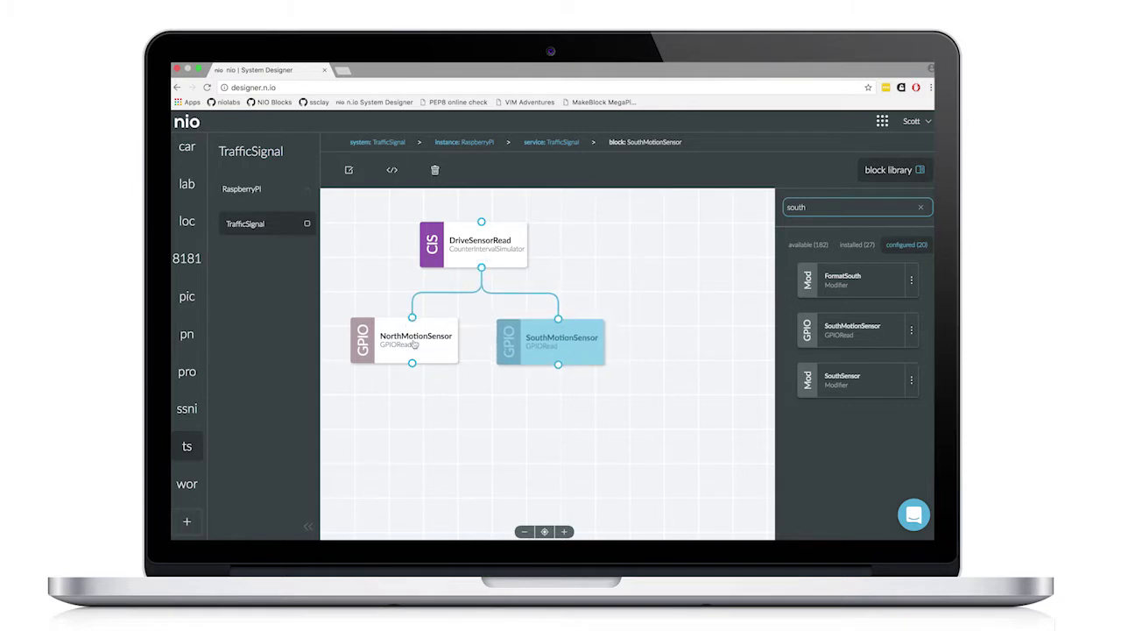
double_click(827, 207)
Step: Add FormatNorth and FormatSouth and wire each below its motion sensor
type("nor")
left_click_drag(873, 281, 550, 407)
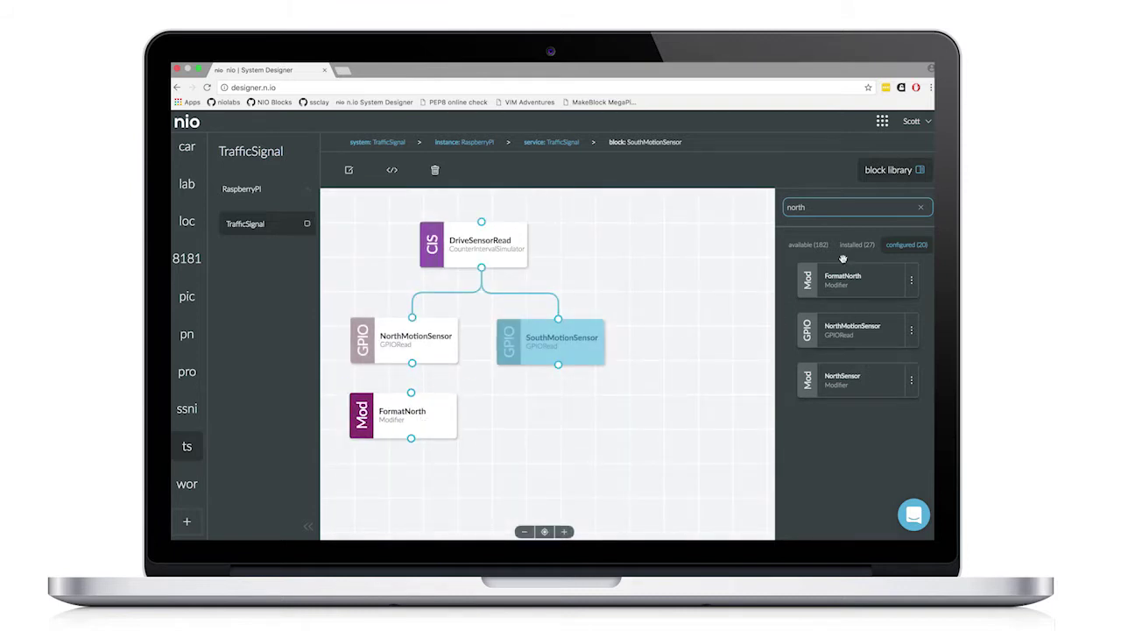
key("ctrl+a")
key("BackSpace")
type("south")
mouse_move(845, 280)
left_mouse_down()
mouse_move(753, 289)
mouse_move(539, 418)
left_mouse_up()
left_click_drag(412, 362, 412, 396)
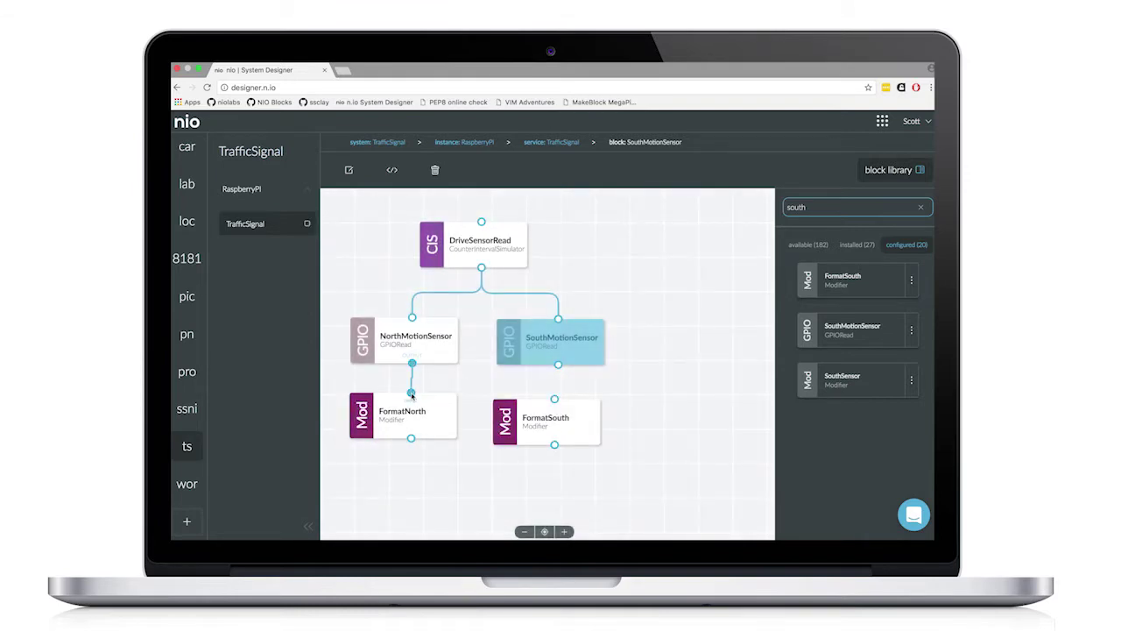
left_click_drag(558, 365, 554, 398)
Step: Review both modifiers' {{ $value }} settings unchanged and nudge FormatNorth into place
double_click(403, 416)
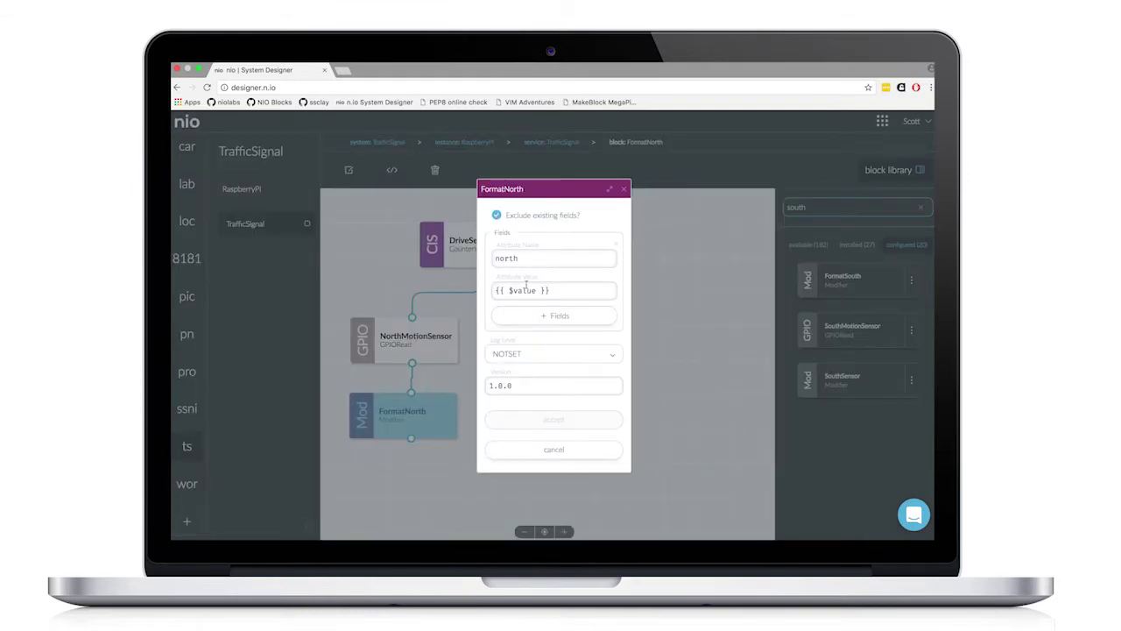
left_click(623, 189)
double_click(580, 419)
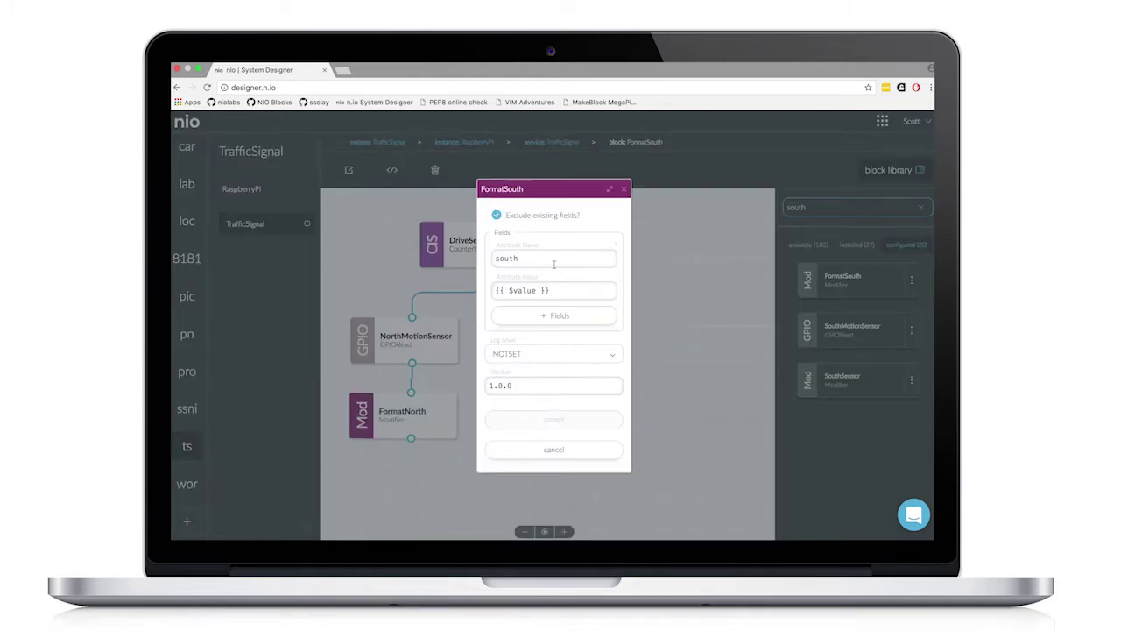
left_click(623, 189)
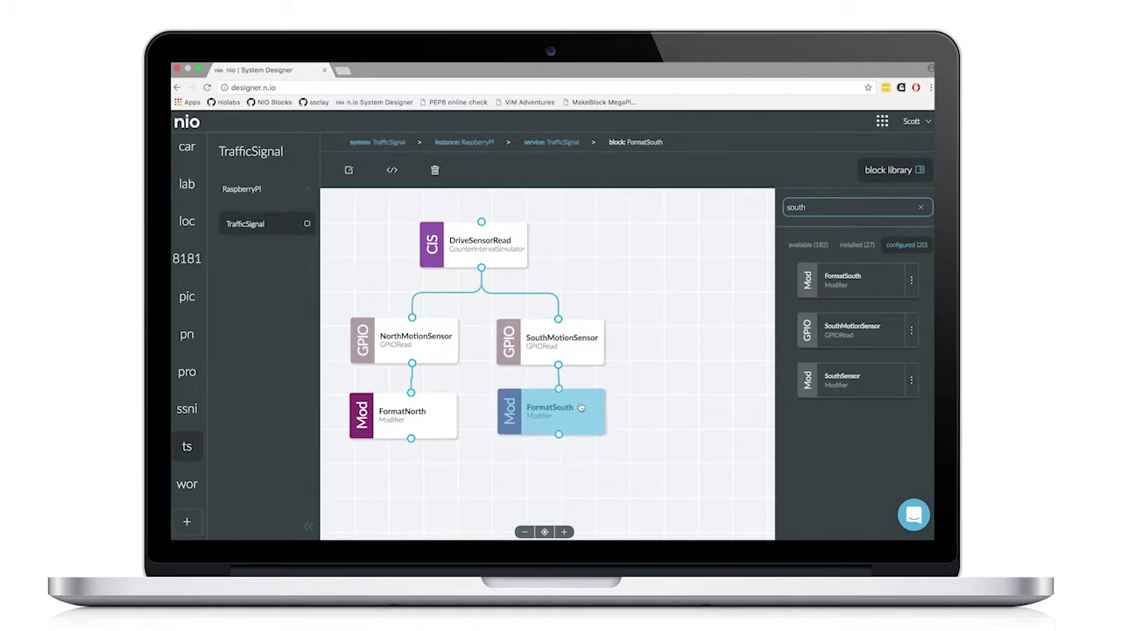
double_click(813, 206)
left_click_drag(430, 409, 432, 406)
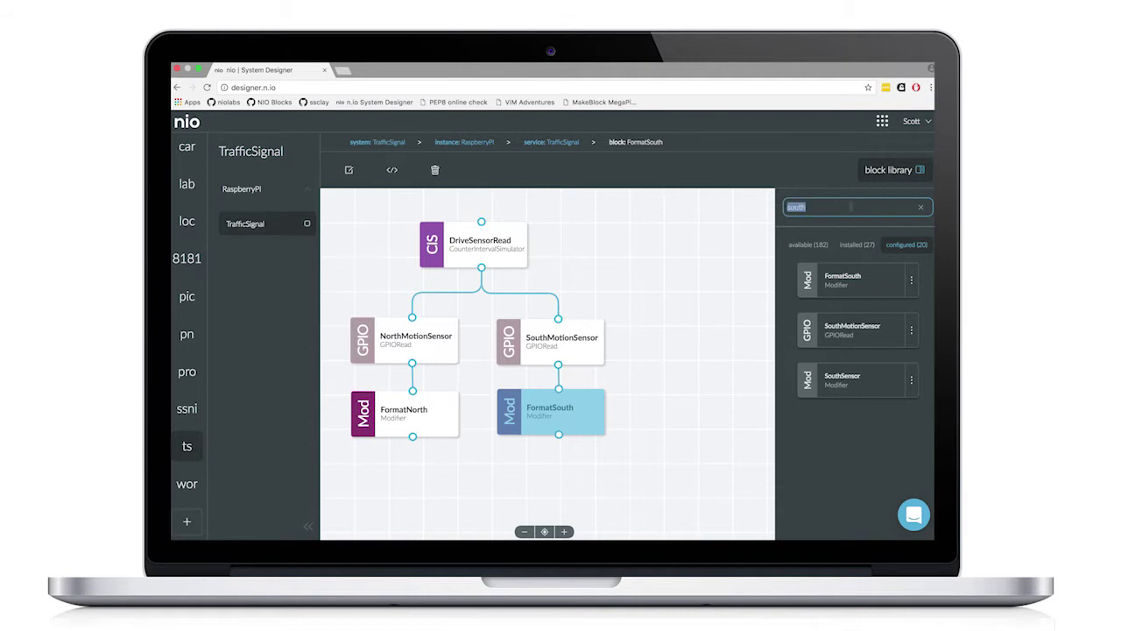
Step: Add MergeSensors, wire FormatNorth and FormatSouth into it, and review its settings
type("merg")
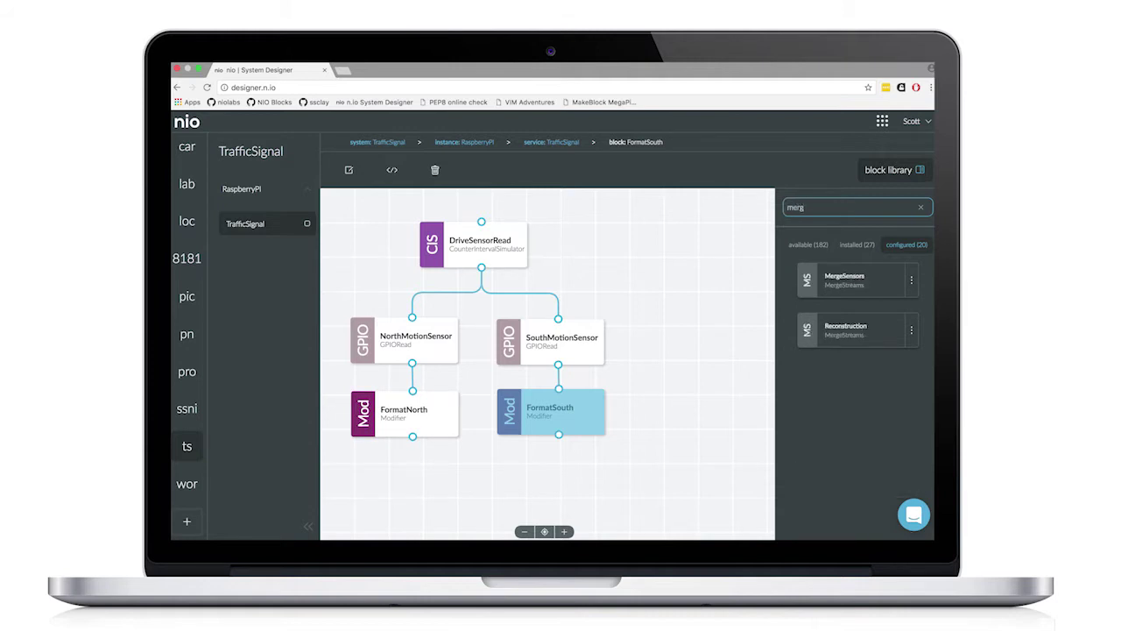
left_click_drag(879, 280, 489, 493)
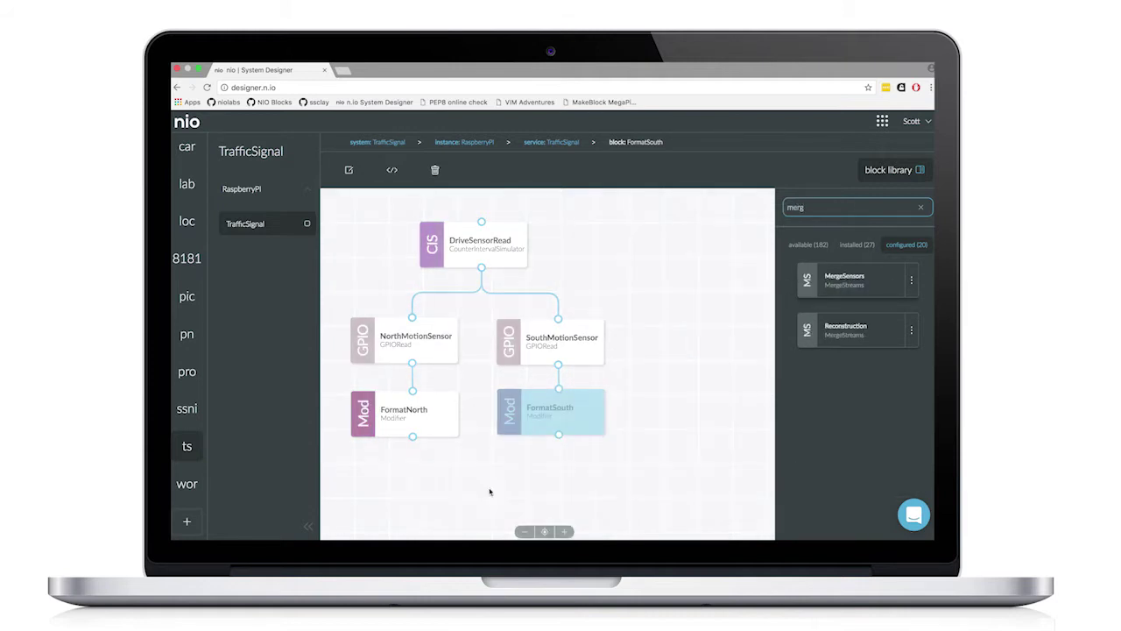
left_click_drag(412, 435, 482, 465)
left_click_drag(559, 434, 511, 495)
double_click(491, 497)
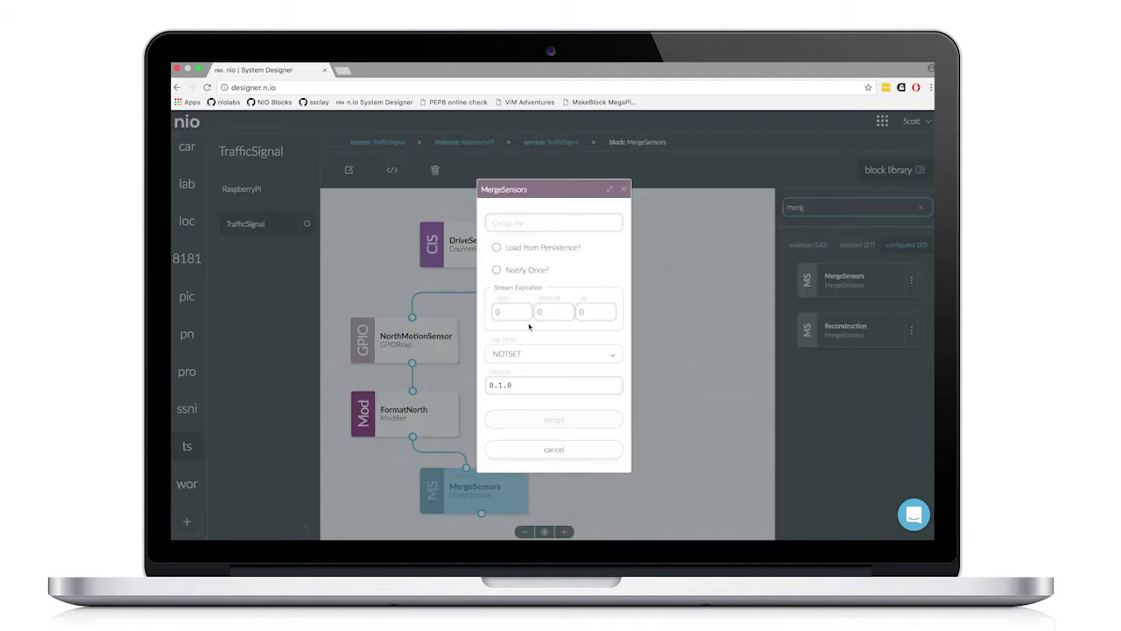
left_click(624, 189)
scroll(645, 324, "down", 3)
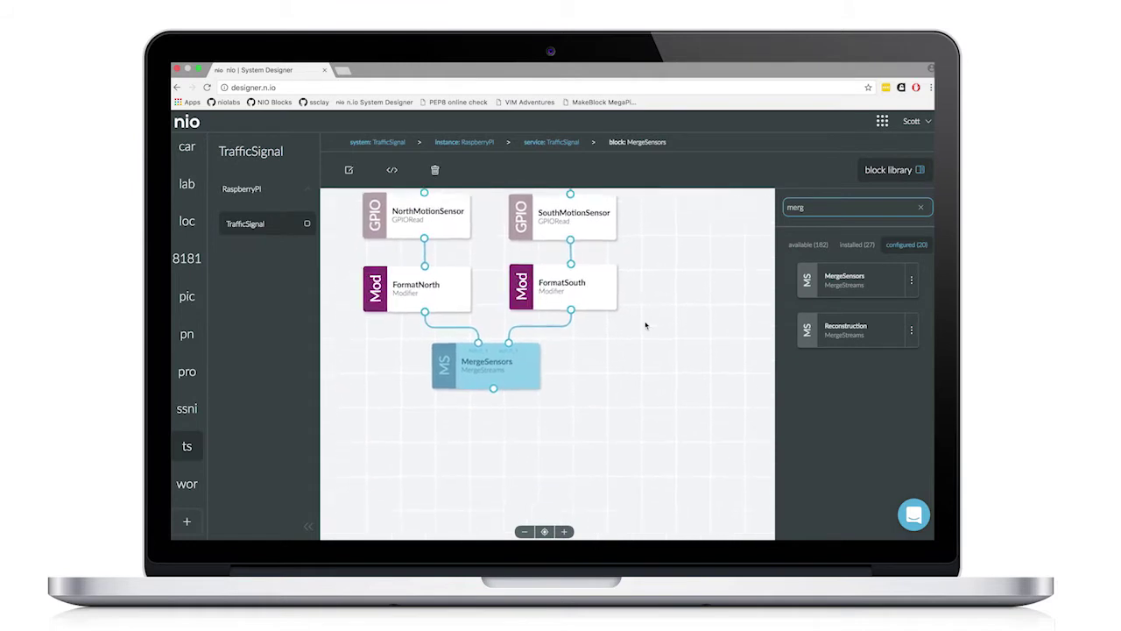
double_click(823, 208)
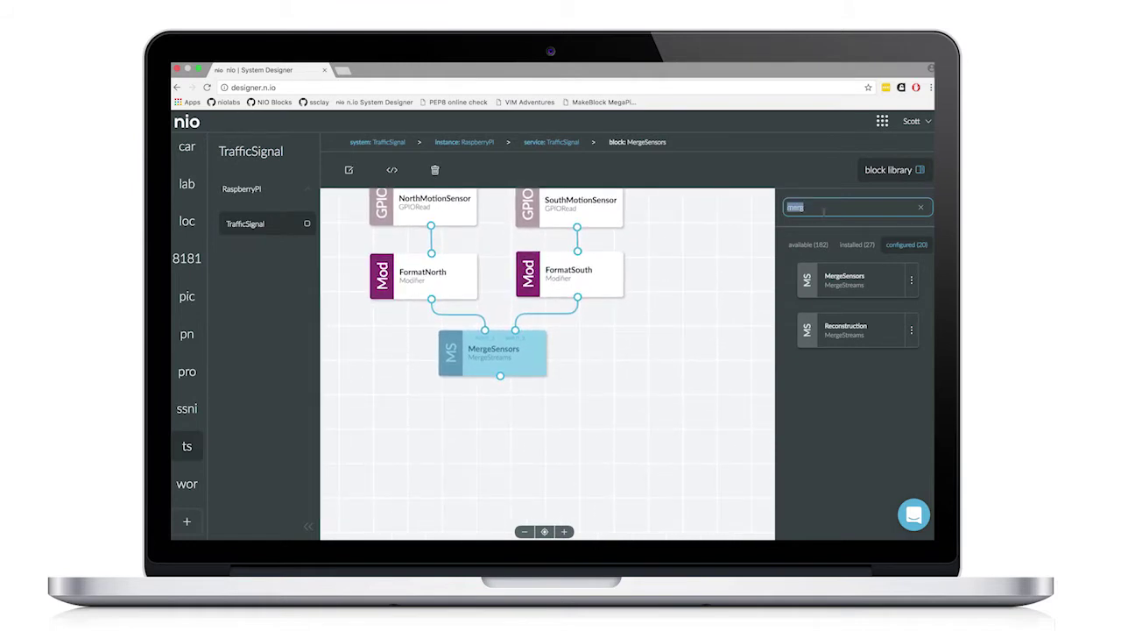
type("gpio")
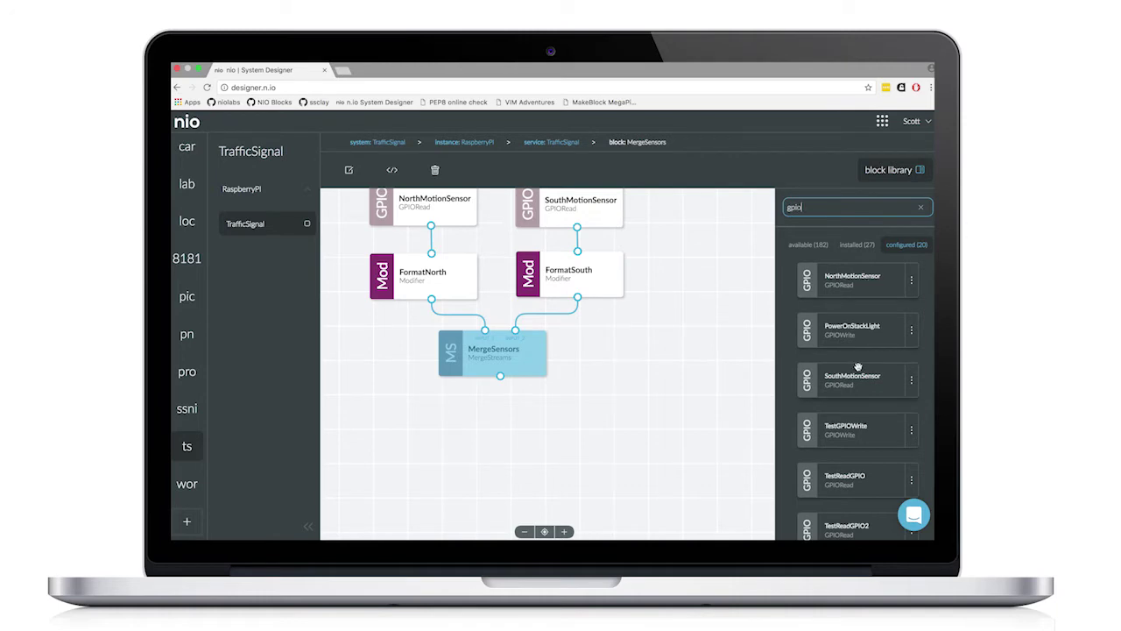
Step: Connect ToggleGreenRed (pin 27) below MergeSensors and review its full write value
scroll(858, 368, "down", 5)
scroll(859, 370, "down", 1)
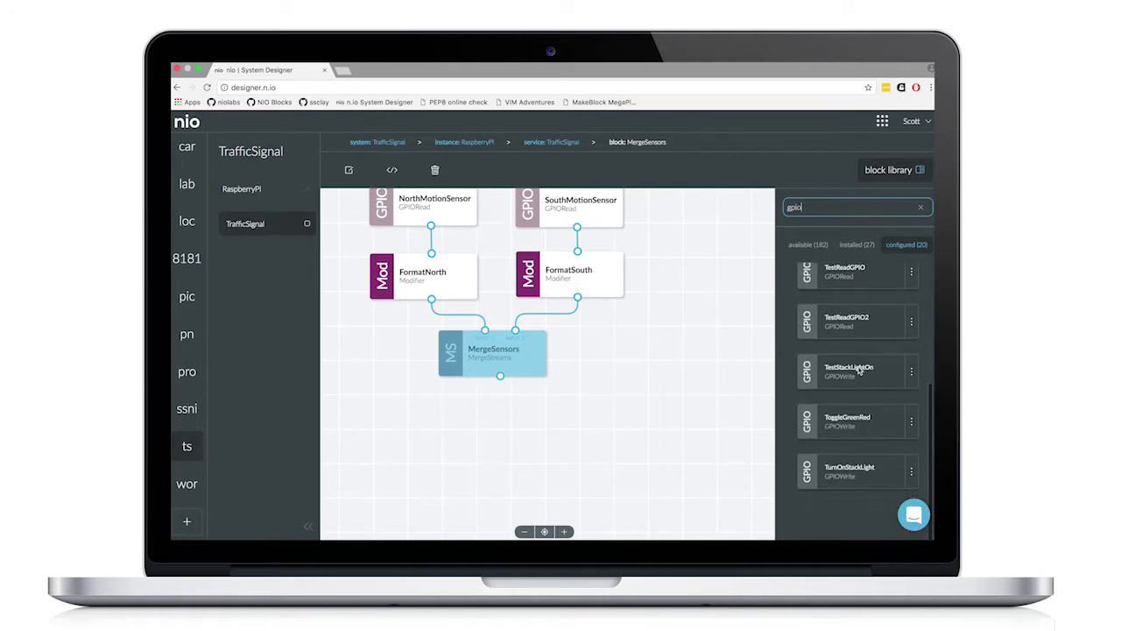
left_click_drag(871, 431, 501, 428)
left_click_drag(500, 376, 496, 406)
double_click(504, 429)
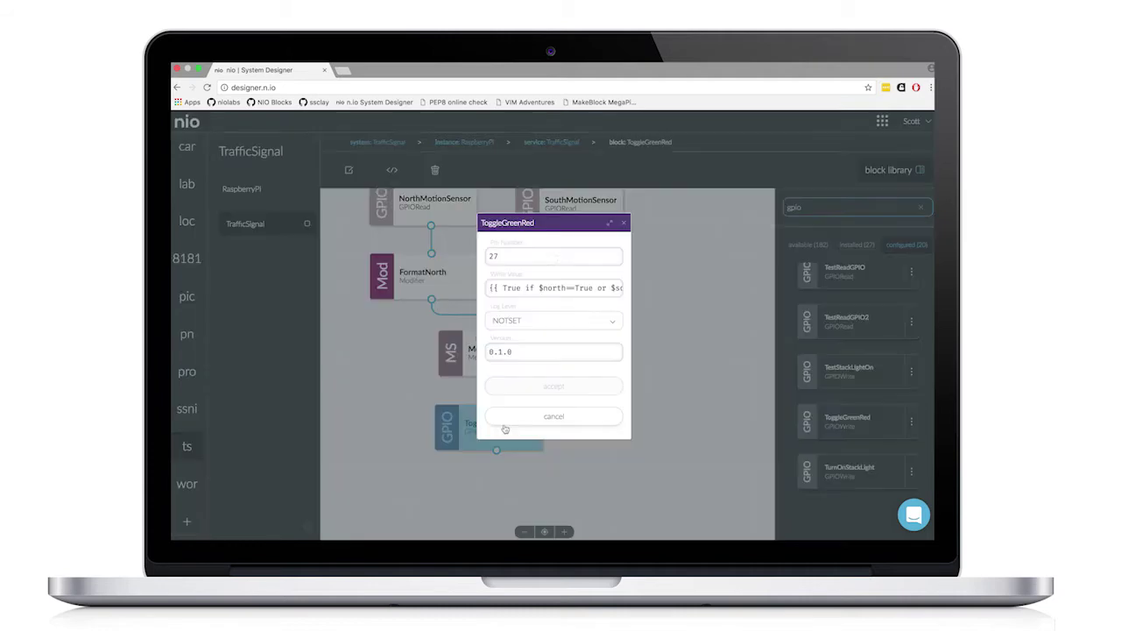
left_click(609, 226)
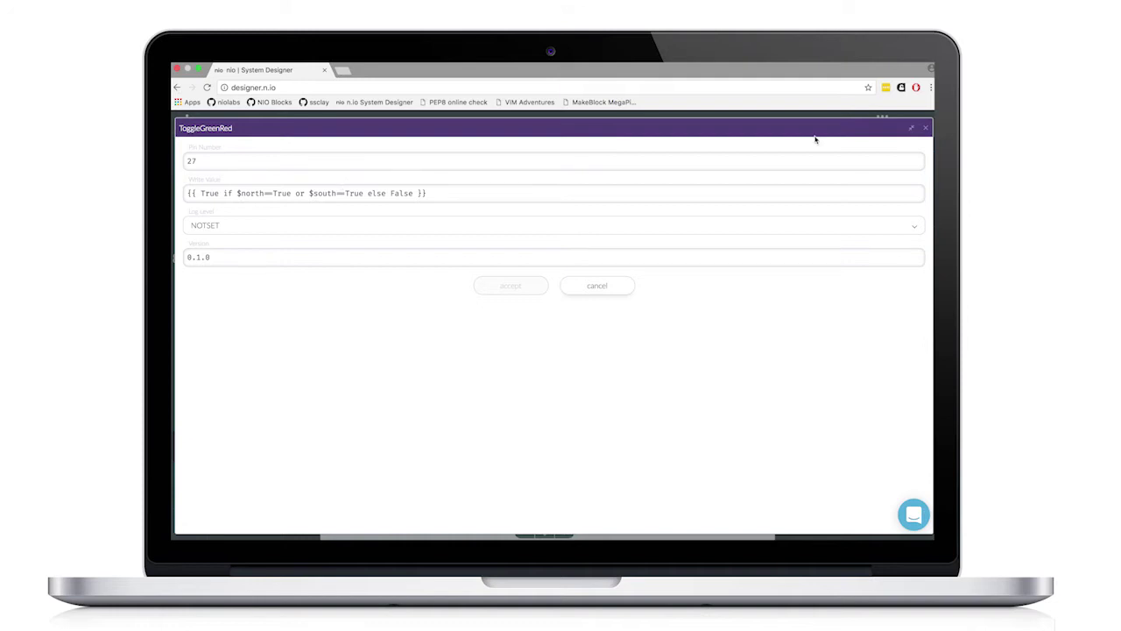
left_click(925, 128)
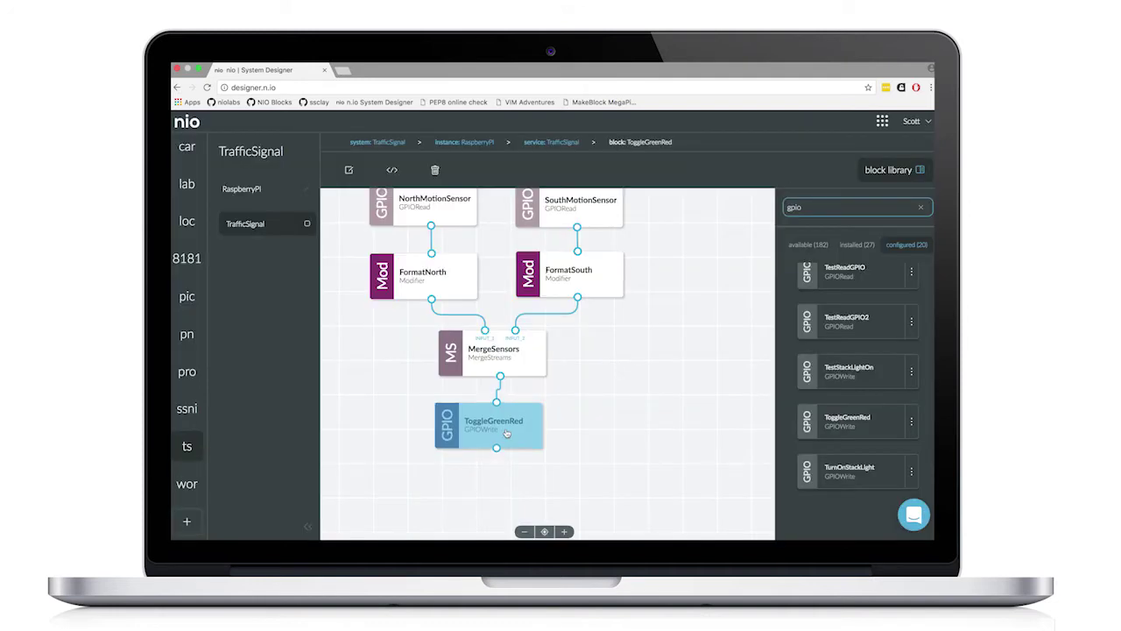
double_click(833, 208)
scroll(698, 235, "up", 5)
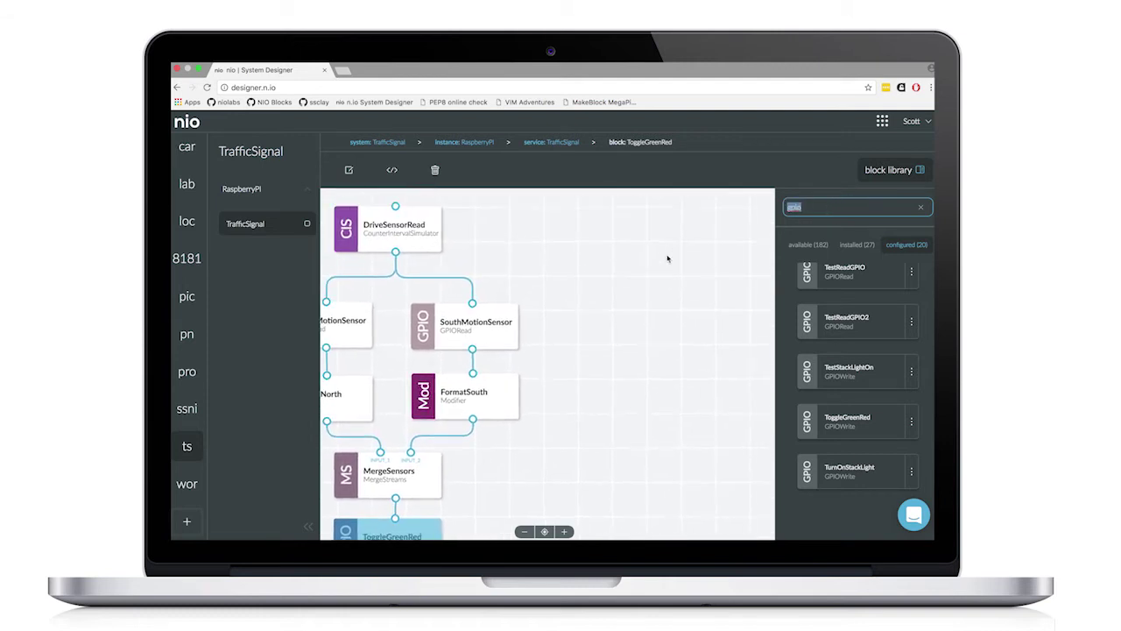
Step: Place the 1Time simulator, found by searching 'count', right of the main graph
left_click(922, 208)
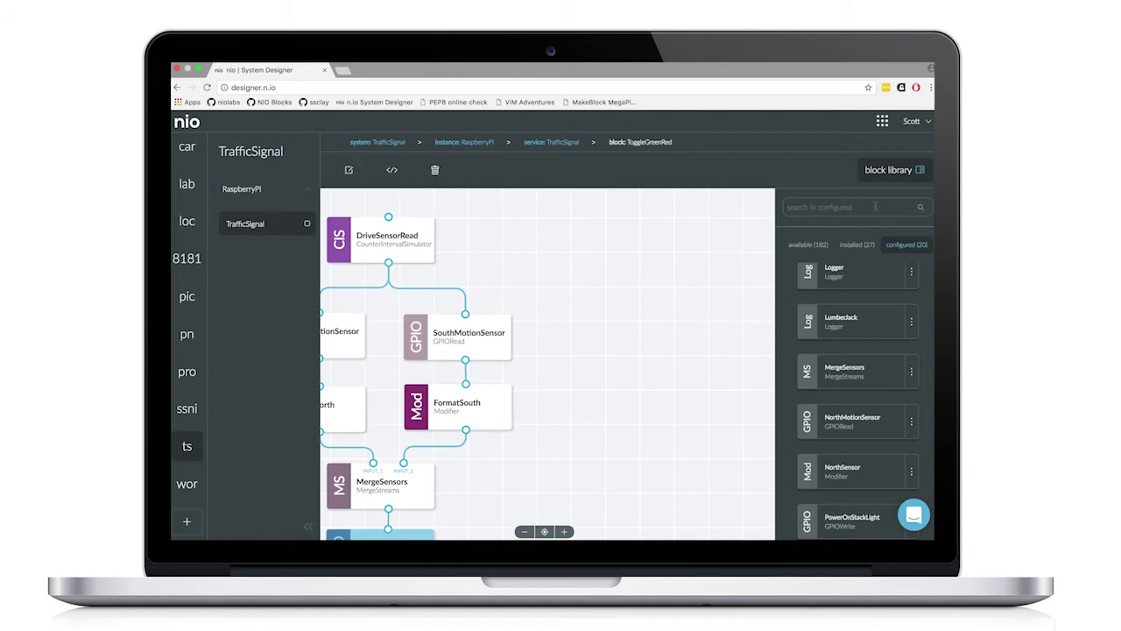
left_click(861, 208)
type("c")
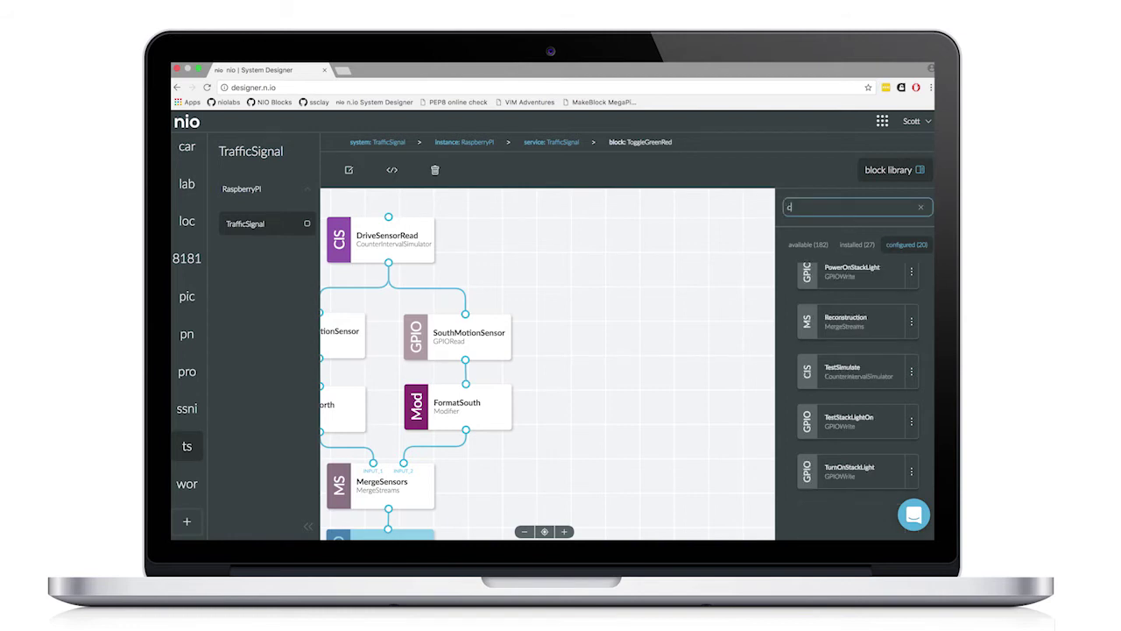
type("ount")
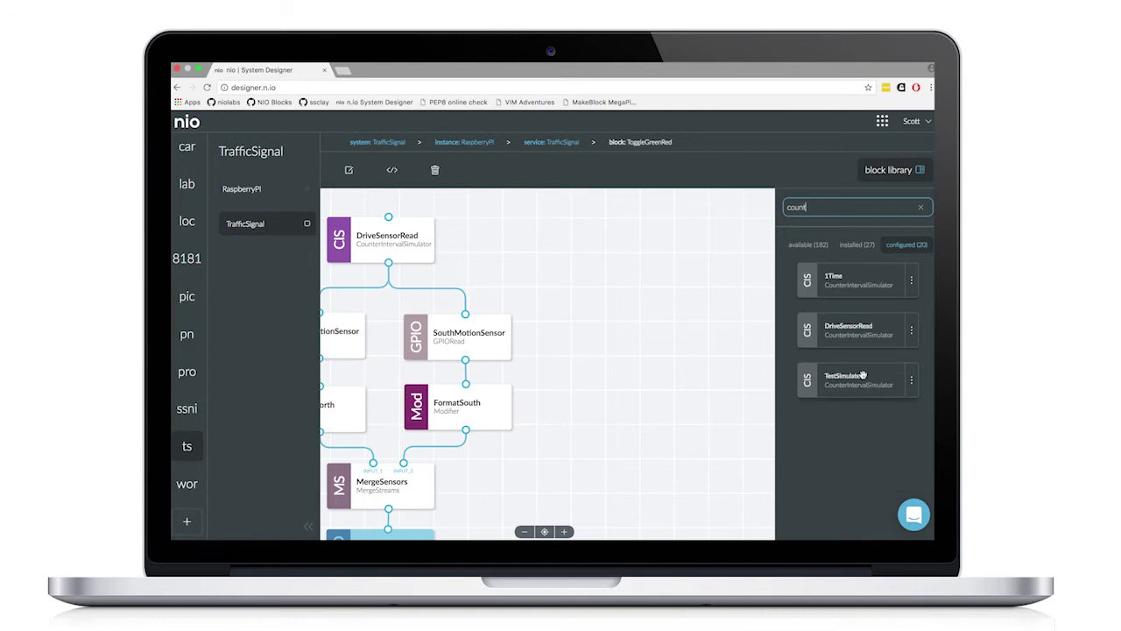
left_click_drag(869, 287, 661, 259)
Step: Add PowerOnStackLight (pin 22, False) fed by 1Time, positioned directly beneath it
double_click(825, 208)
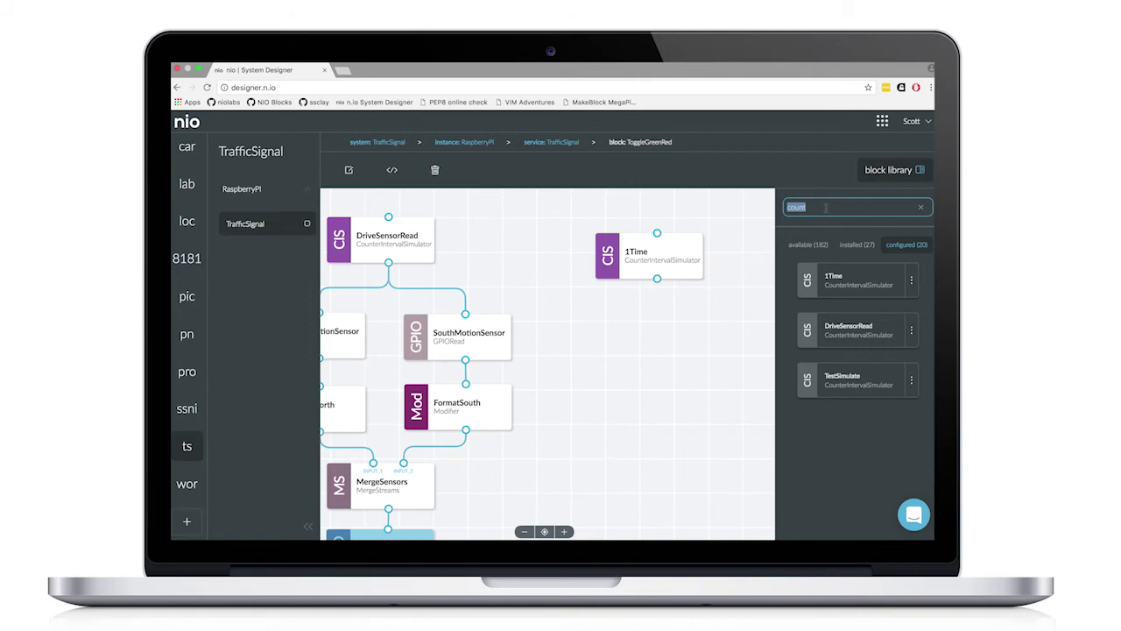
type("gpio")
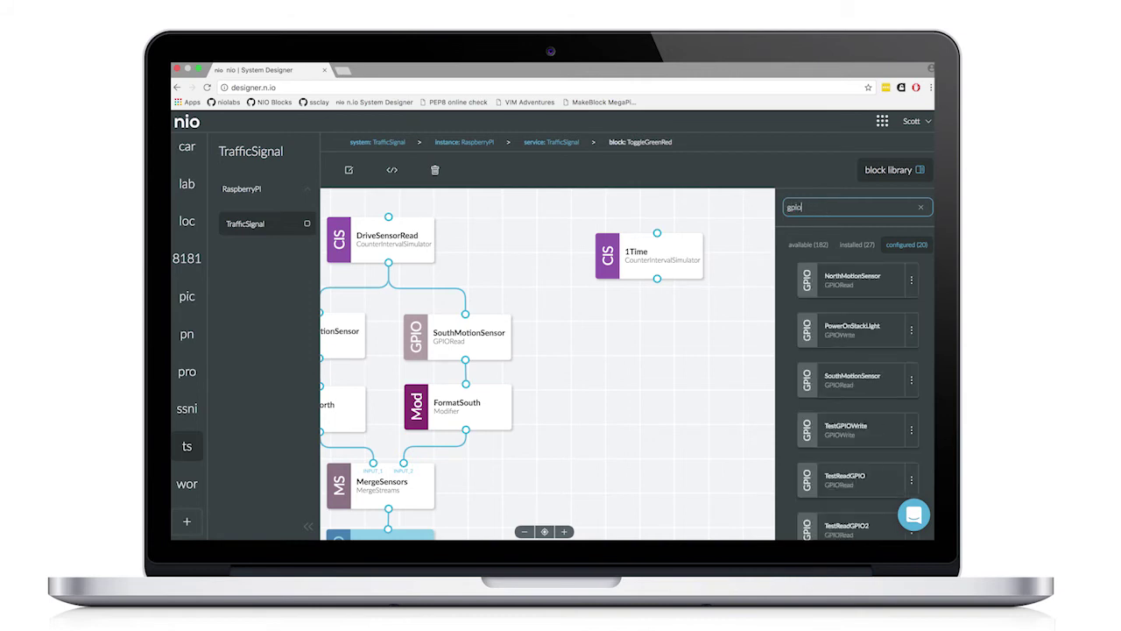
left_click_drag(863, 324, 672, 333)
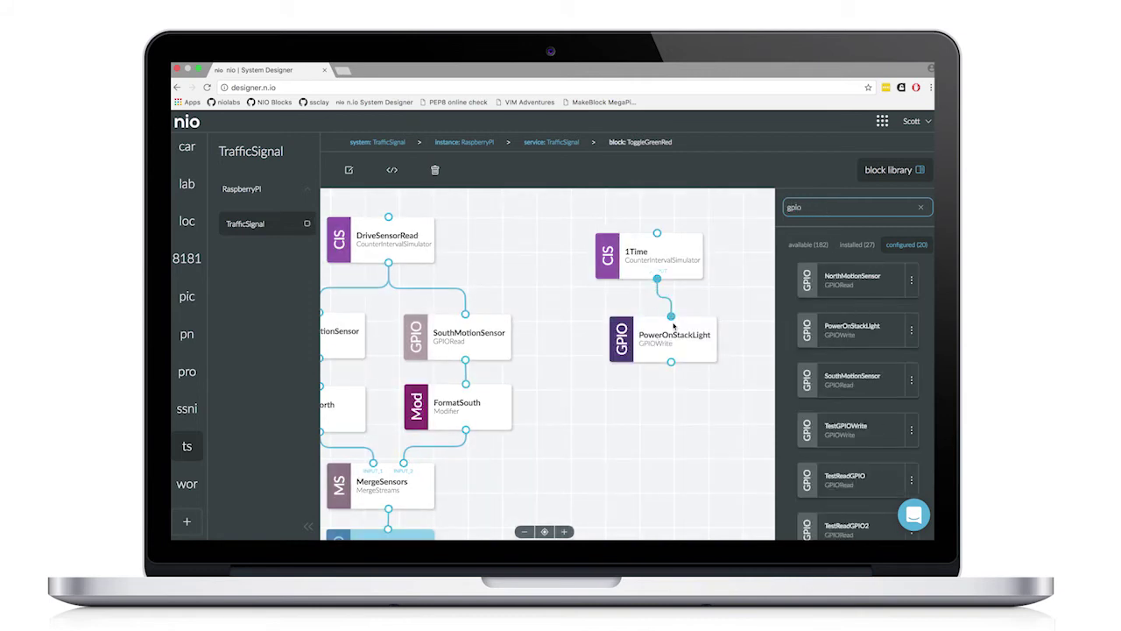
double_click(686, 346)
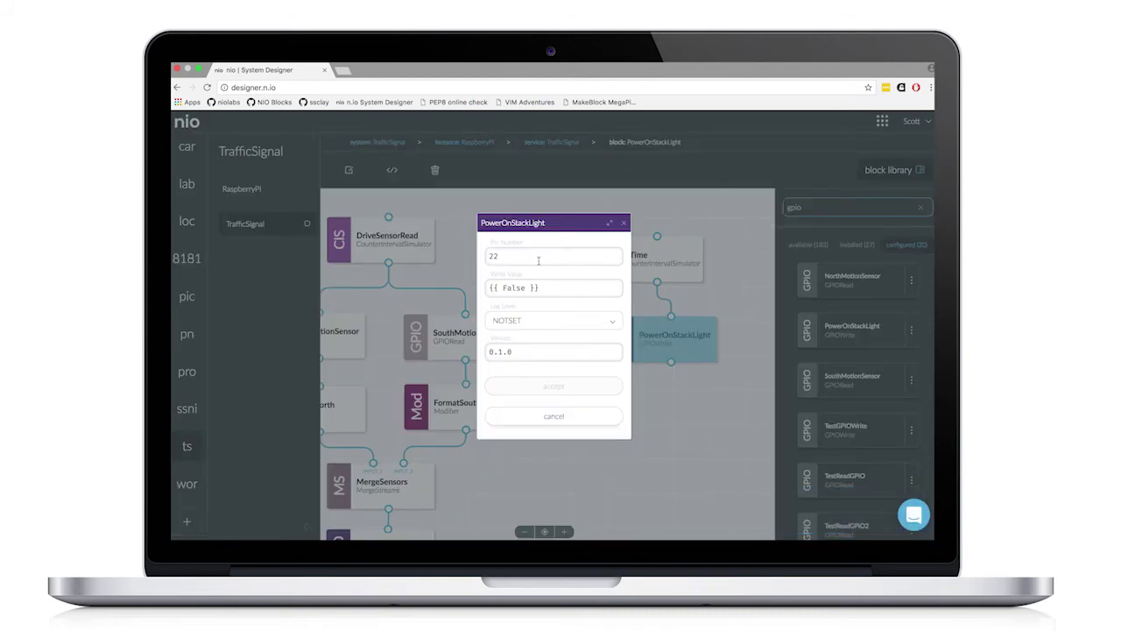
left_click(623, 225)
left_click_drag(653, 332, 637, 322)
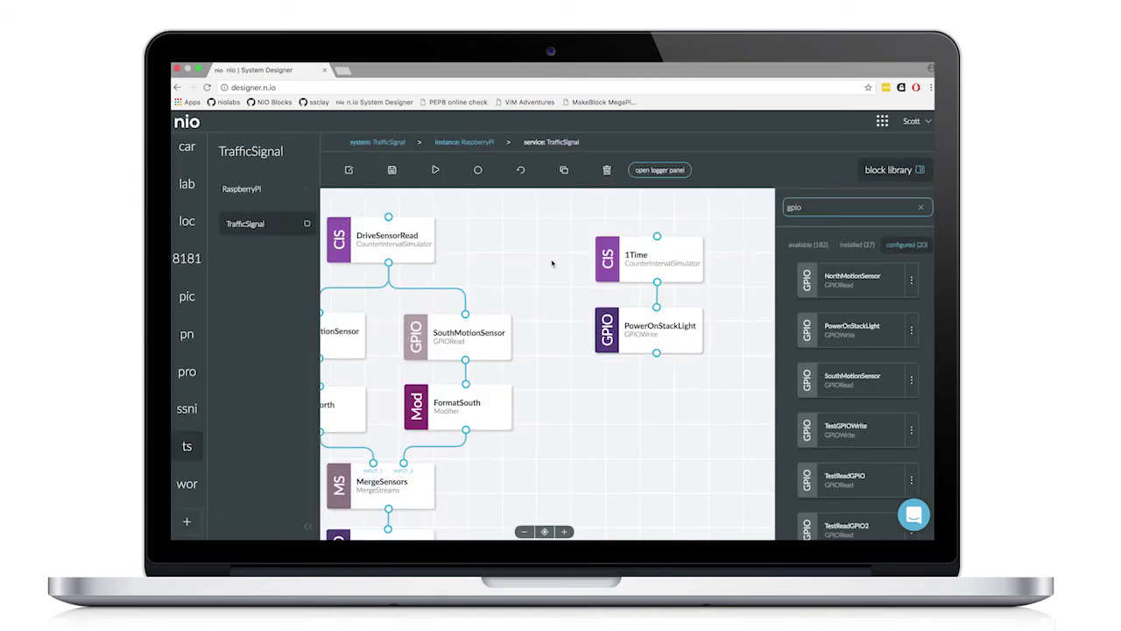